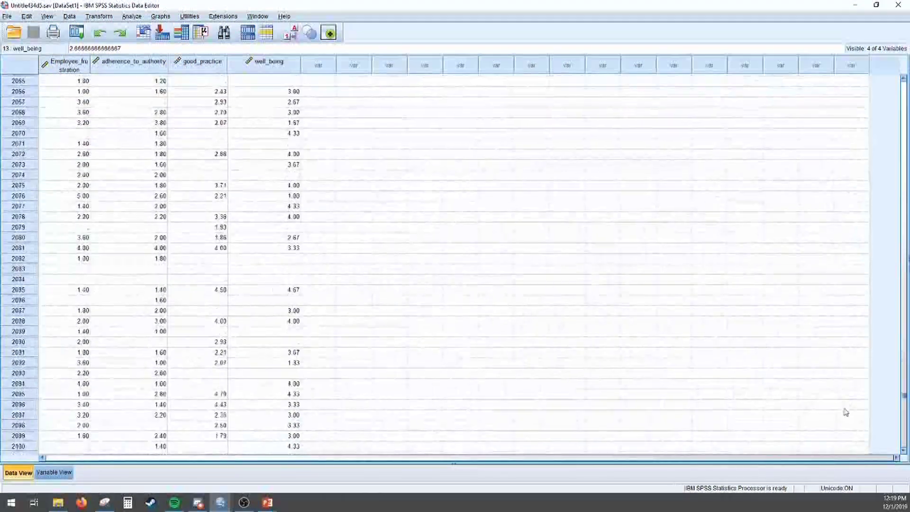
# Look through the dataset down to the last case, and return to the first rows
pyautogui.scroll(-1, 841, 446)
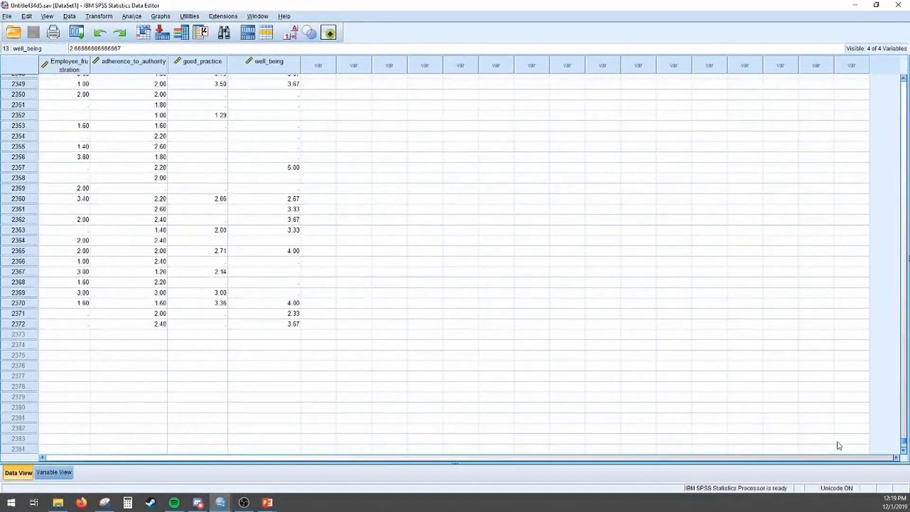
pyautogui.scroll(20, 839, 446)
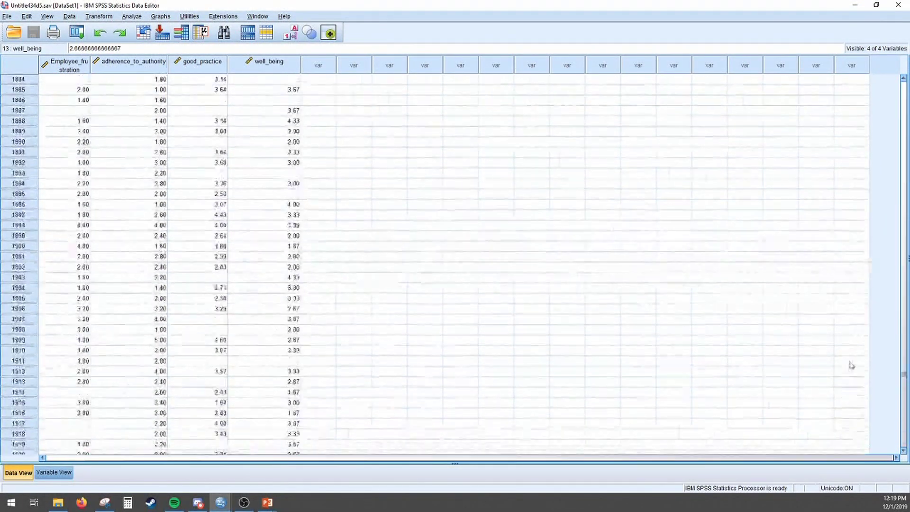
pyautogui.click(660, 175)
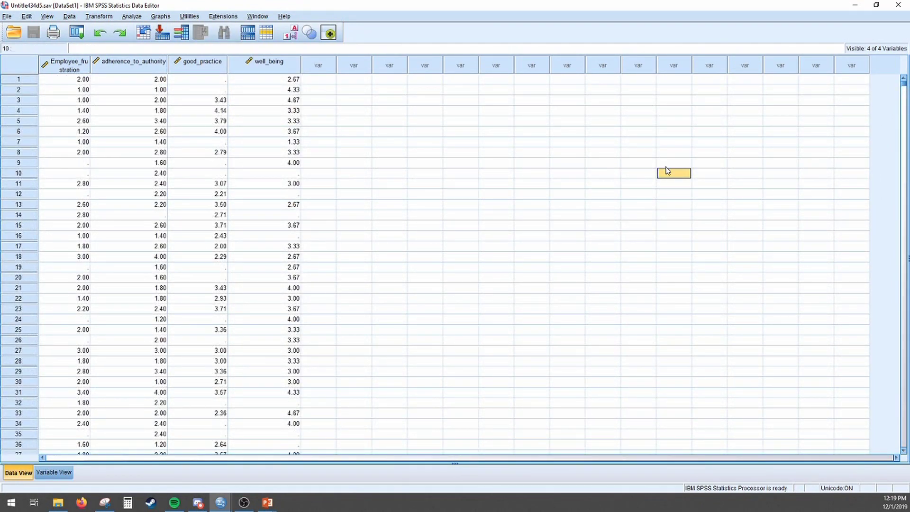
pyautogui.click(354, 142)
pyautogui.click(406, 133)
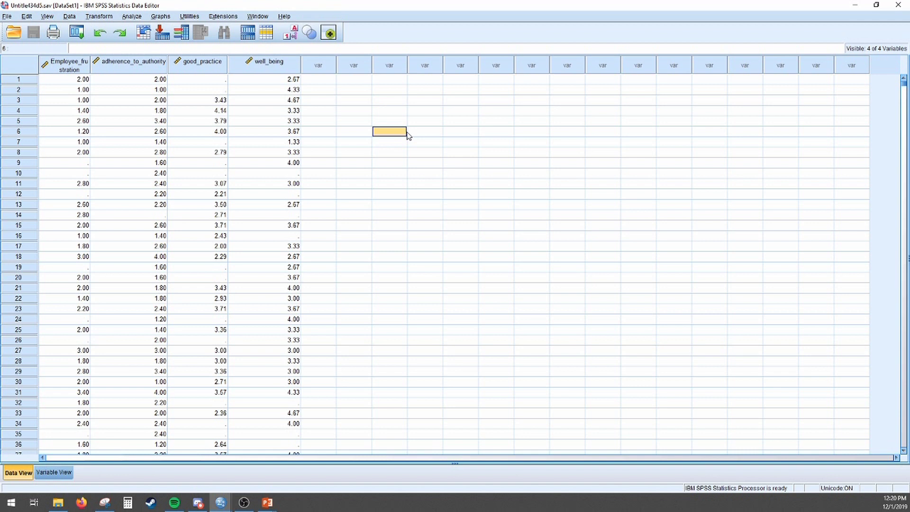
pyautogui.click(354, 163)
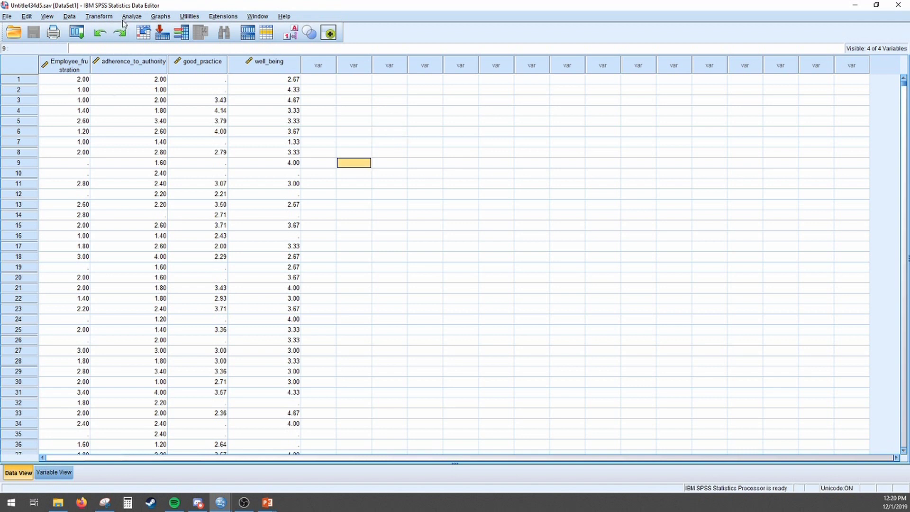
# Open the PROCESS v3.4 regression dialog and move it clear of the variable name row
pyautogui.click(131, 17)
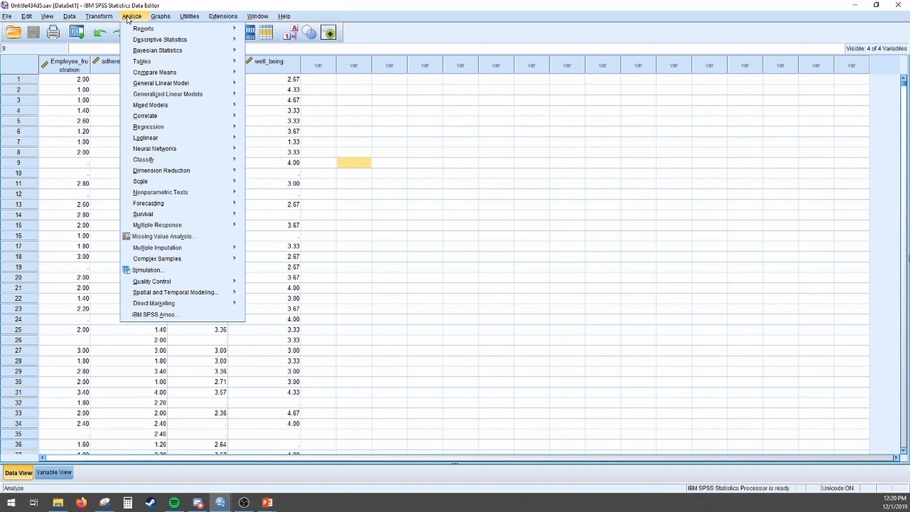
pyautogui.moveTo(201, 126)
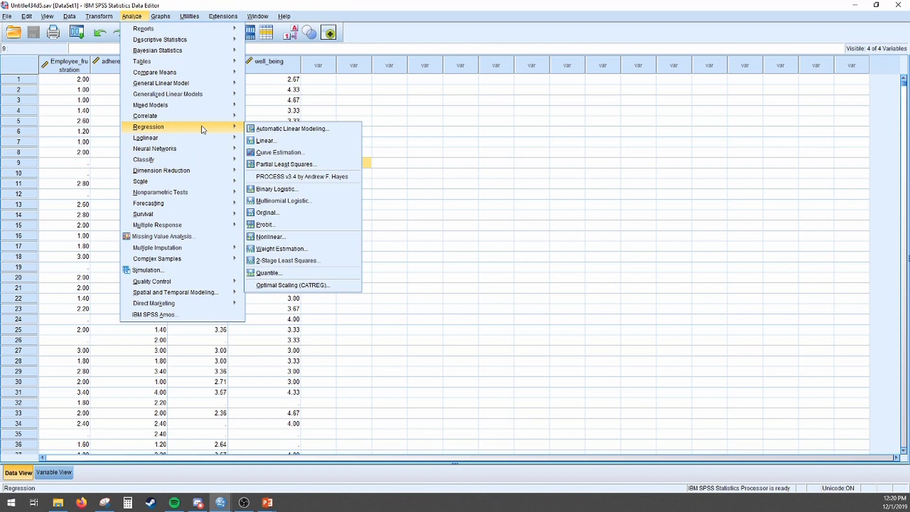
pyautogui.click(324, 179)
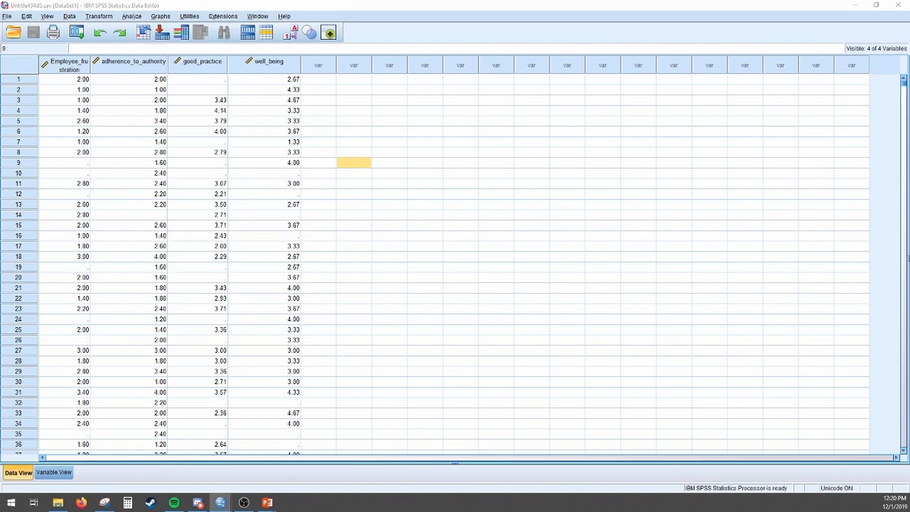
pyautogui.moveTo(329, 130); pyautogui.dragTo(410, 93)
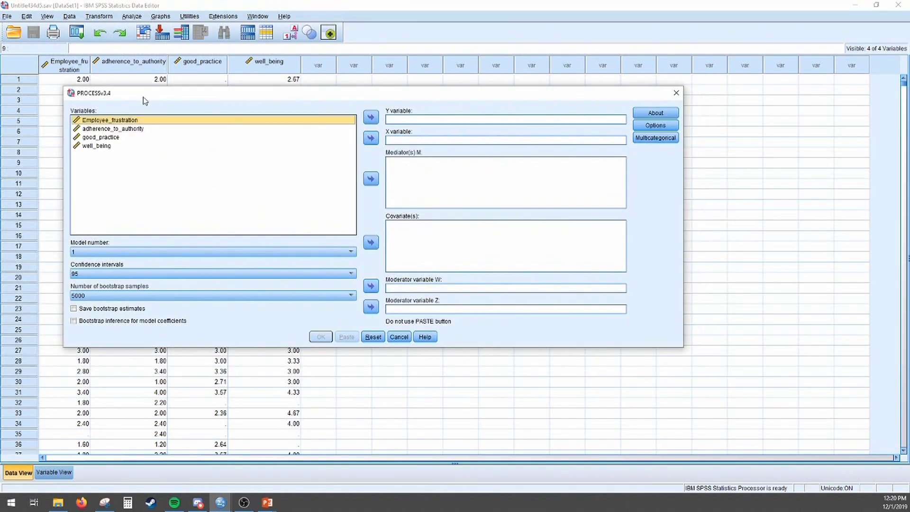
# Review the four variables available for the analysis and check their roles against the model diagram in the PowerPoint slide show
pyautogui.click(158, 131)
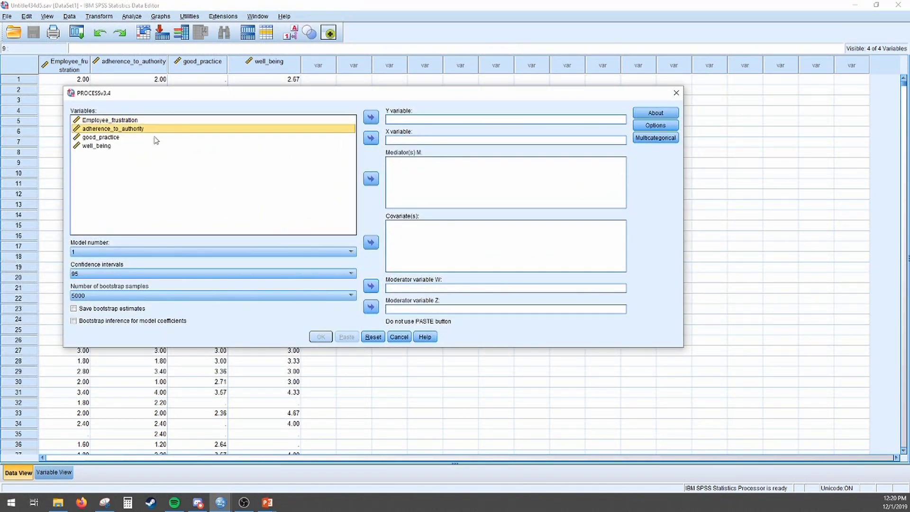
pyautogui.click(149, 138)
pyautogui.click(145, 149)
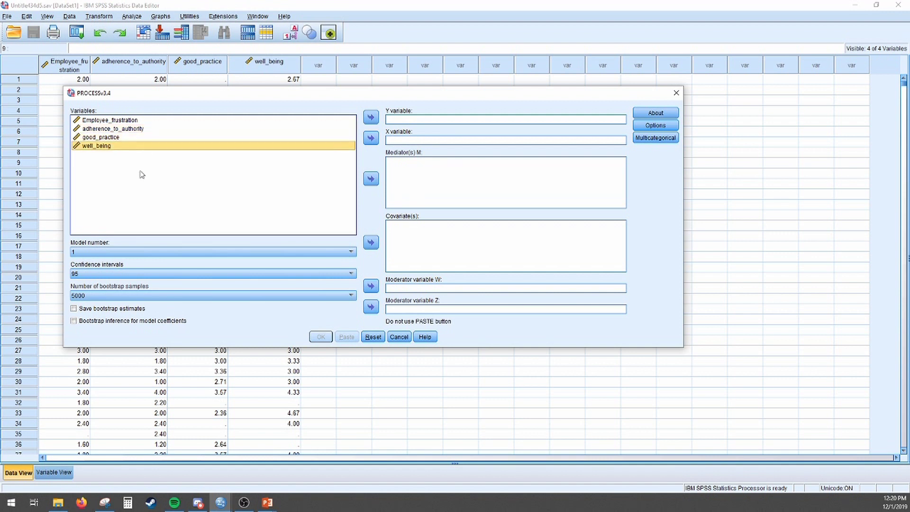
pyautogui.click(124, 120)
pyautogui.click(129, 157)
pyautogui.moveTo(270, 503)
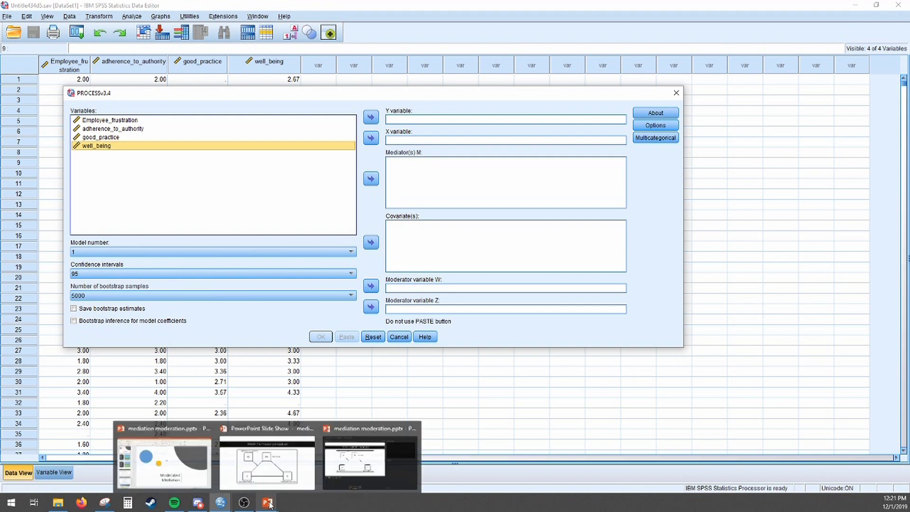
pyautogui.moveTo(279, 485)
pyautogui.click(283, 482)
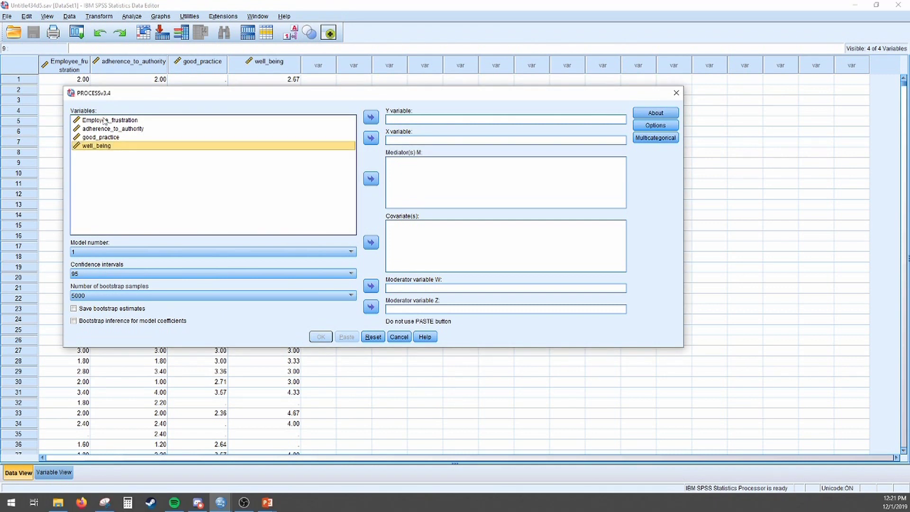
# Assign Employee_frustration as the Y variable and good_practice as the X variable
pyautogui.click(151, 123)
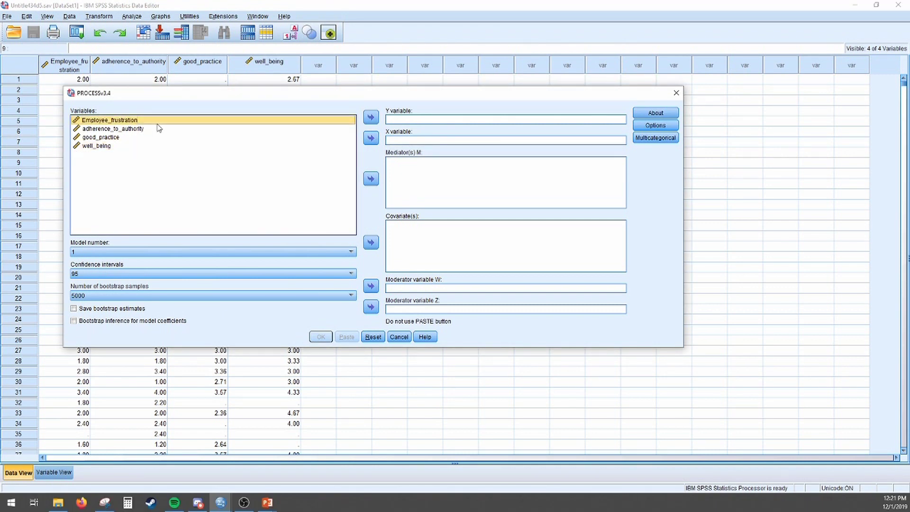
pyautogui.click(371, 117)
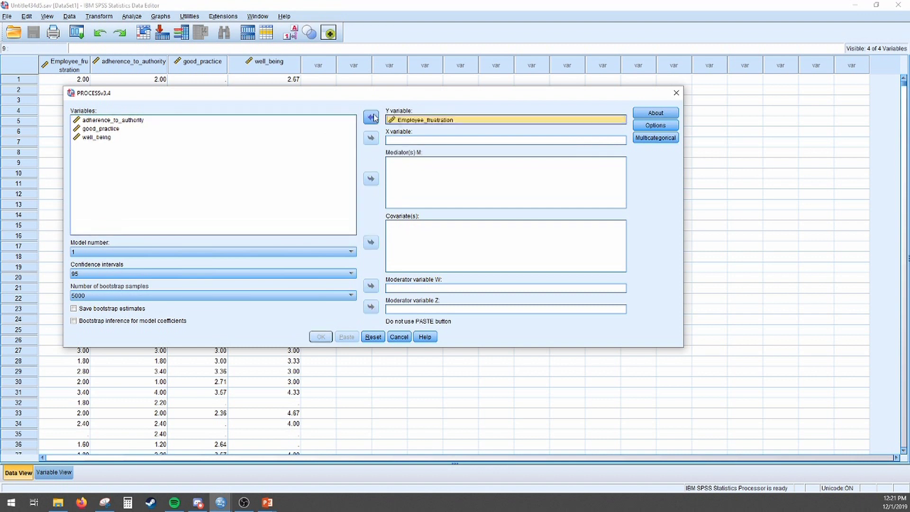
pyautogui.click(192, 130)
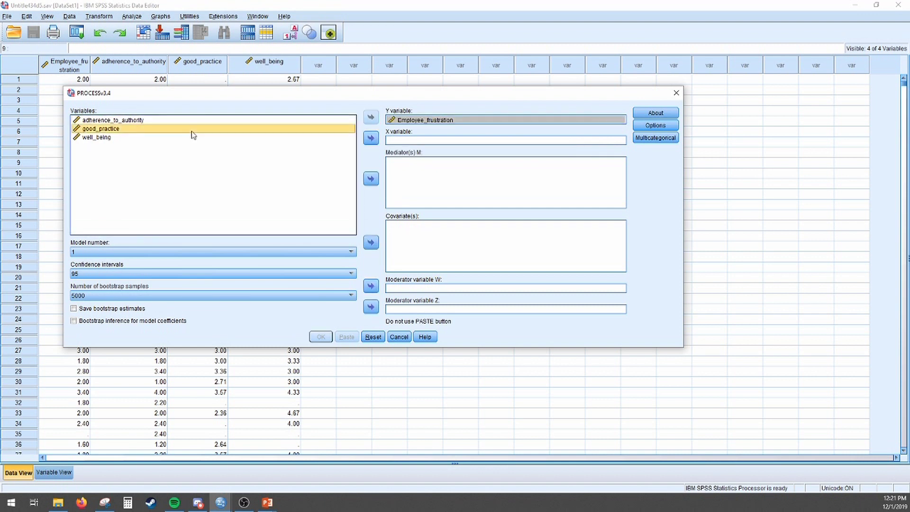
pyautogui.click(372, 139)
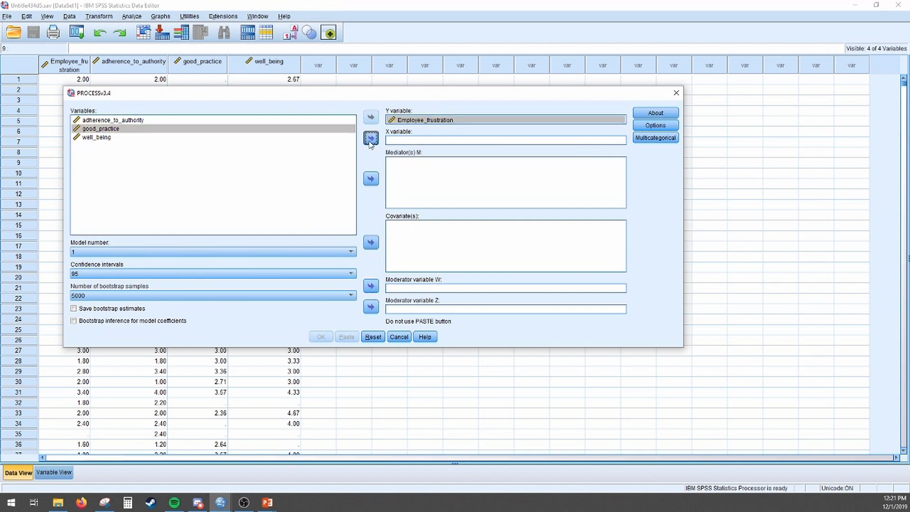
# Assign well_being as the mediator M and adherence_to_authority as the moderator W
pyautogui.click(152, 132)
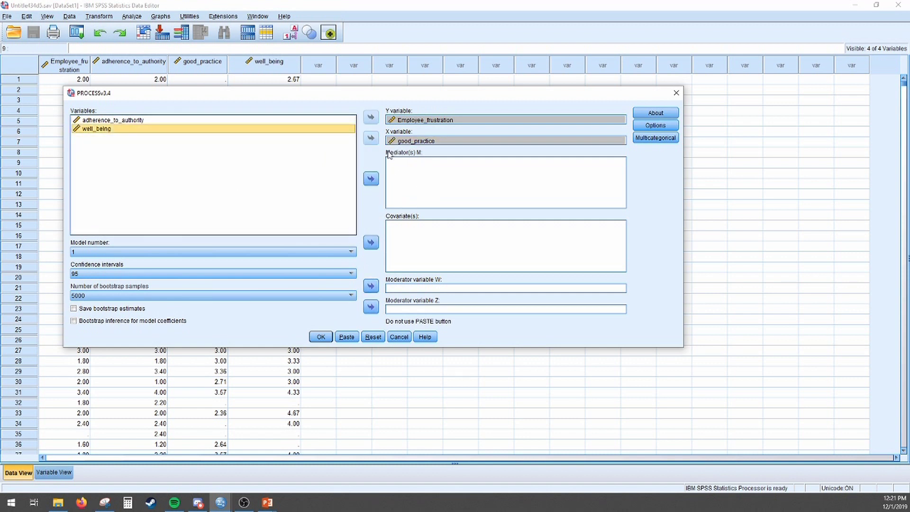
pyautogui.click(370, 179)
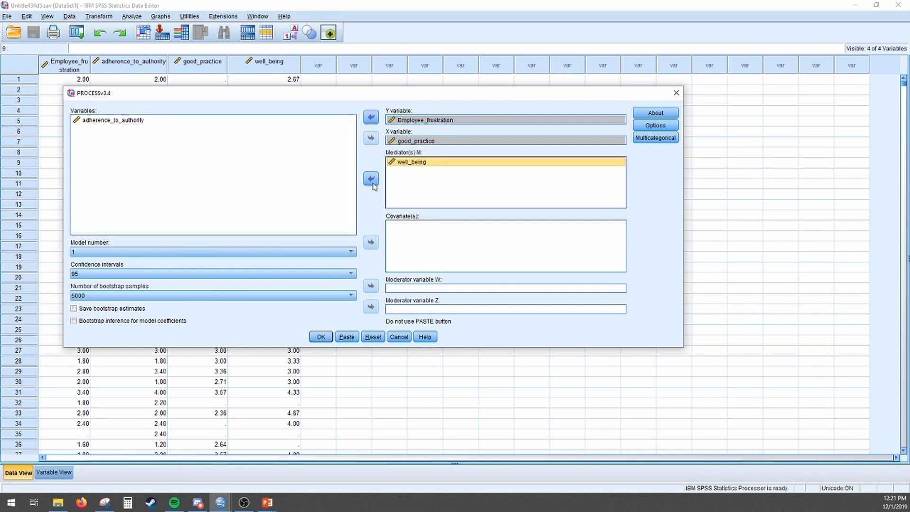
pyautogui.click(173, 131)
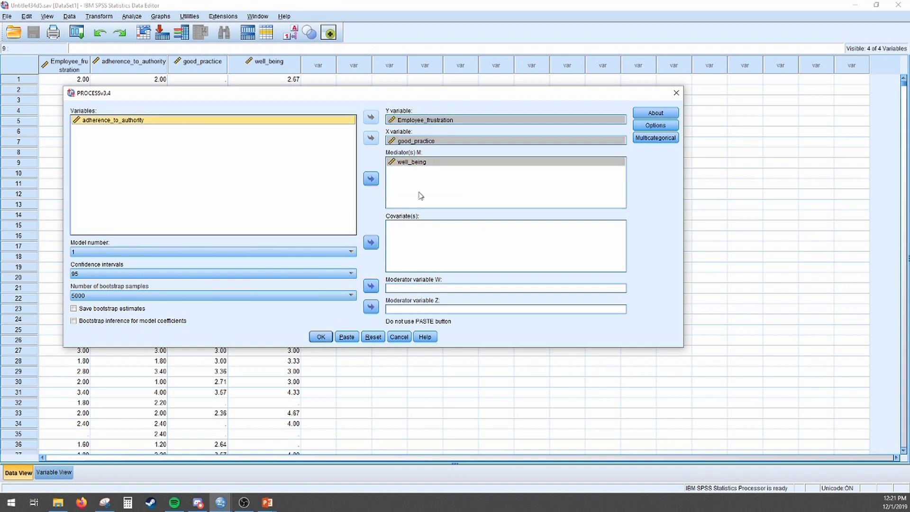
pyautogui.click(371, 286)
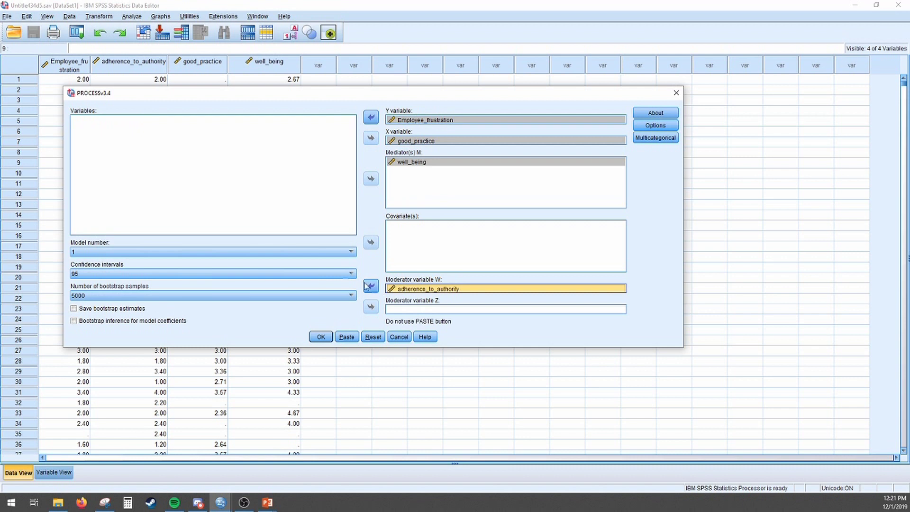
# Run the PROCESS analysis with model number 7 and code generation for visualizing interactions enabled
pyautogui.click(146, 253)
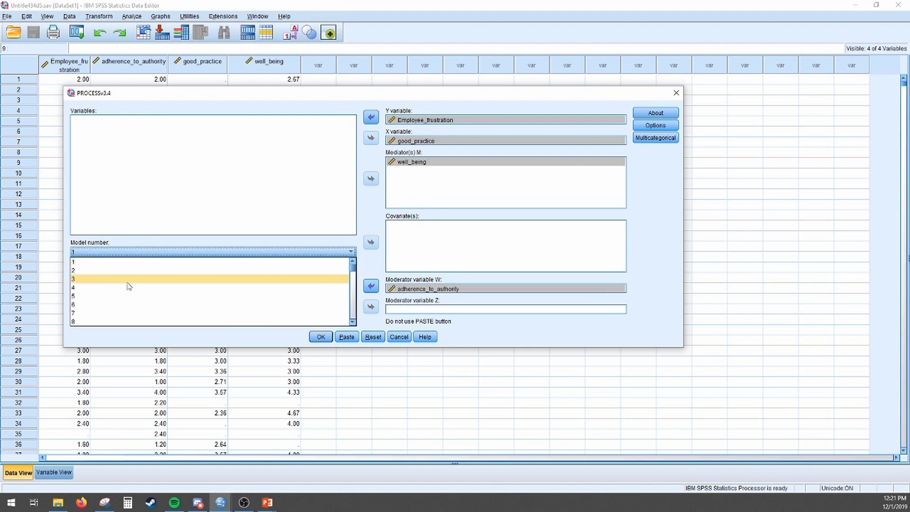
pyautogui.click(106, 314)
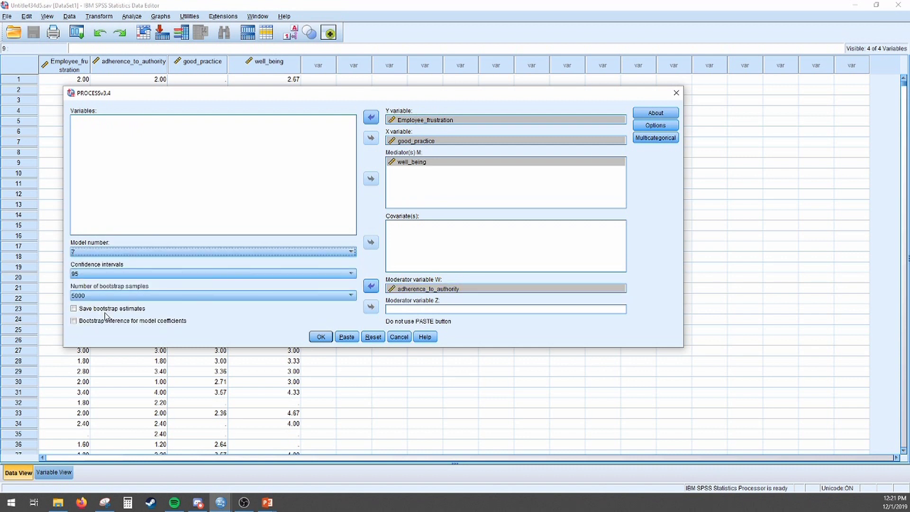
pyautogui.click(661, 123)
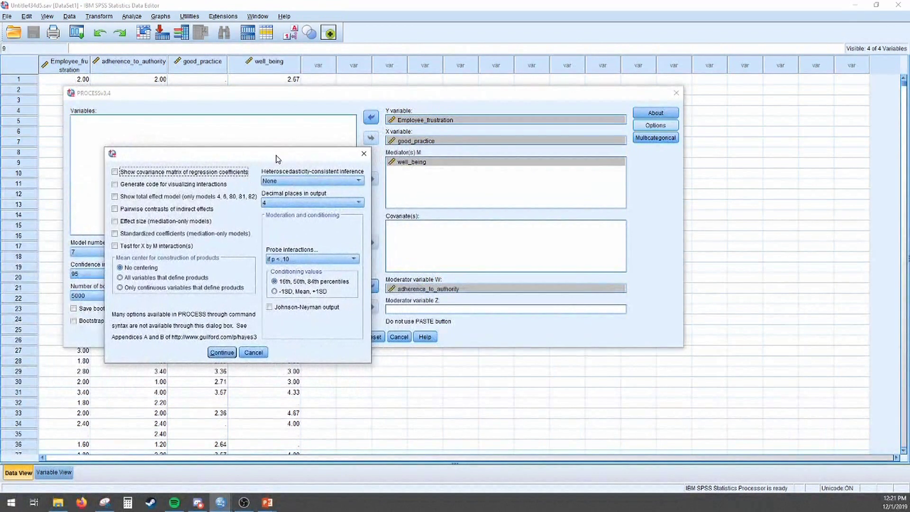
pyautogui.click(214, 186)
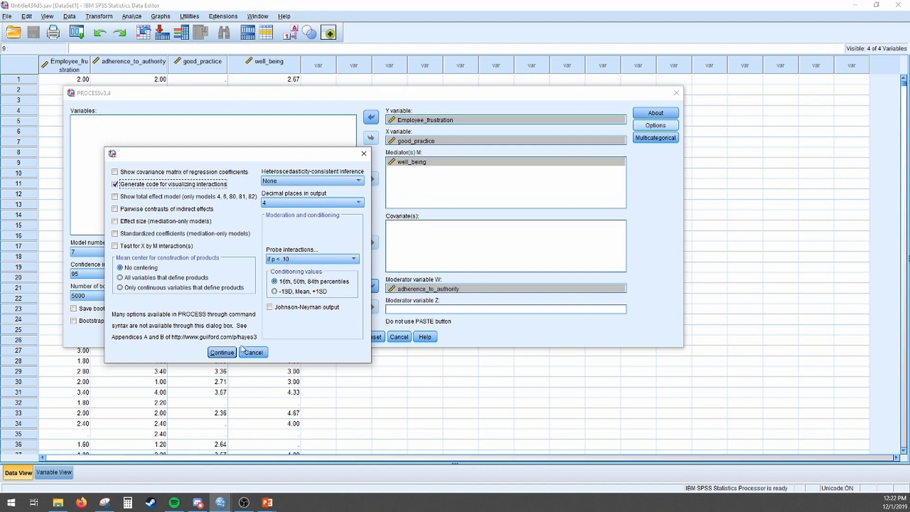
pyautogui.click(218, 355)
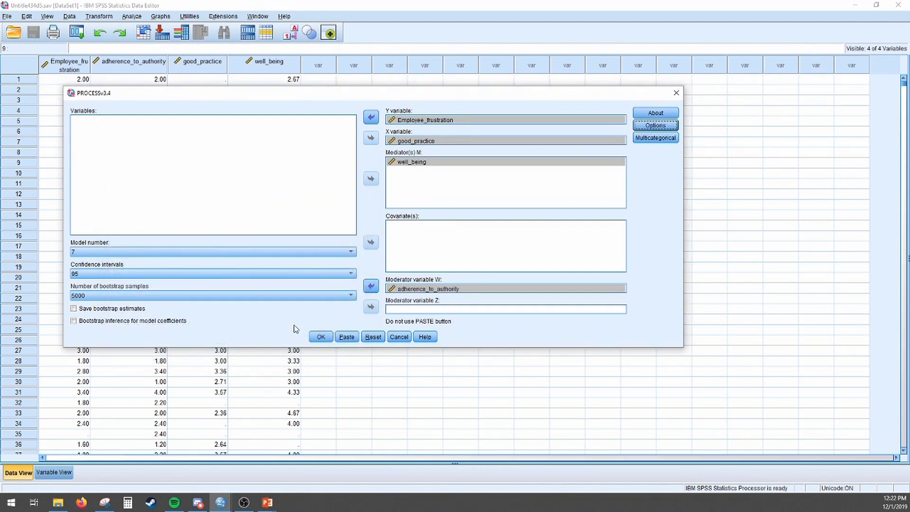
pyautogui.click(321, 337)
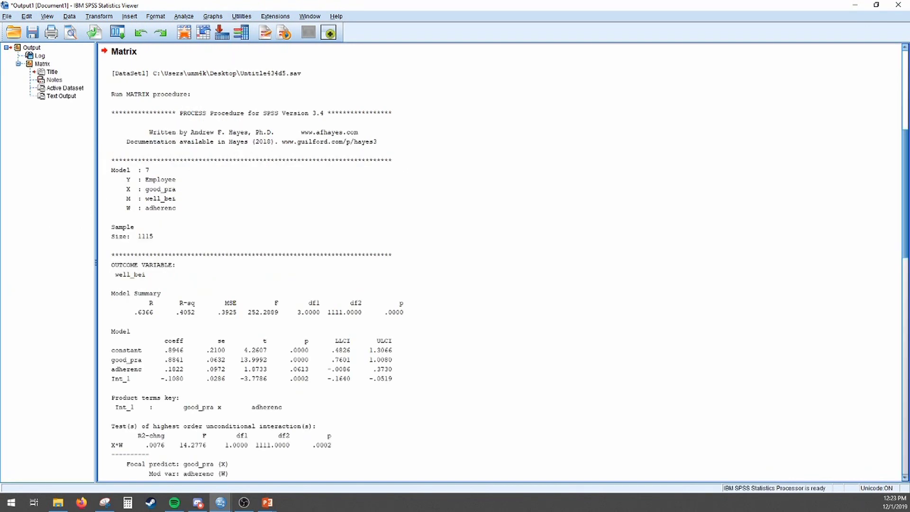
# Switch to the PowerPoint slide show and review the hypotheses and the statistical and conceptual diagrams of Model 7
pyautogui.click(109, 184)
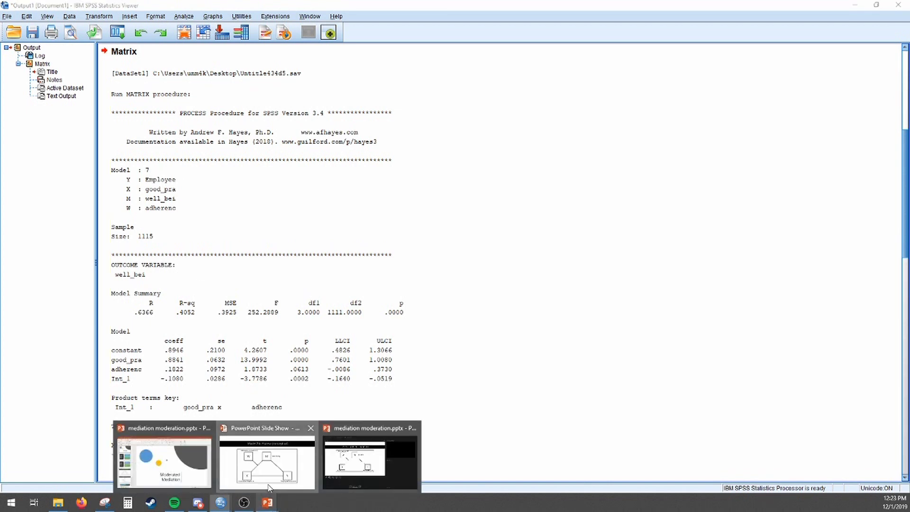
pyautogui.click(268, 488)
pyautogui.press('Left')
pyautogui.press('Right')
pyautogui.press('Right')
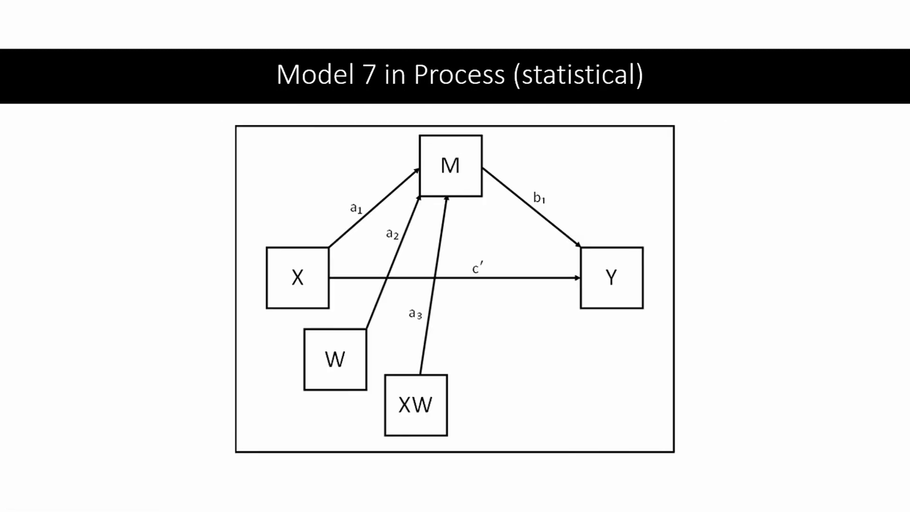
pyautogui.press('Left')
pyautogui.press('Left')
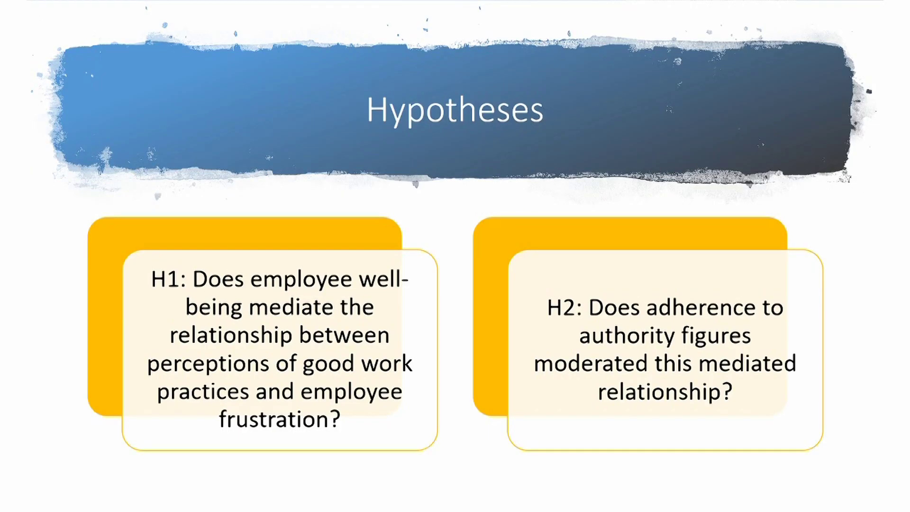
pyautogui.press('Right')
pyautogui.press('Right')
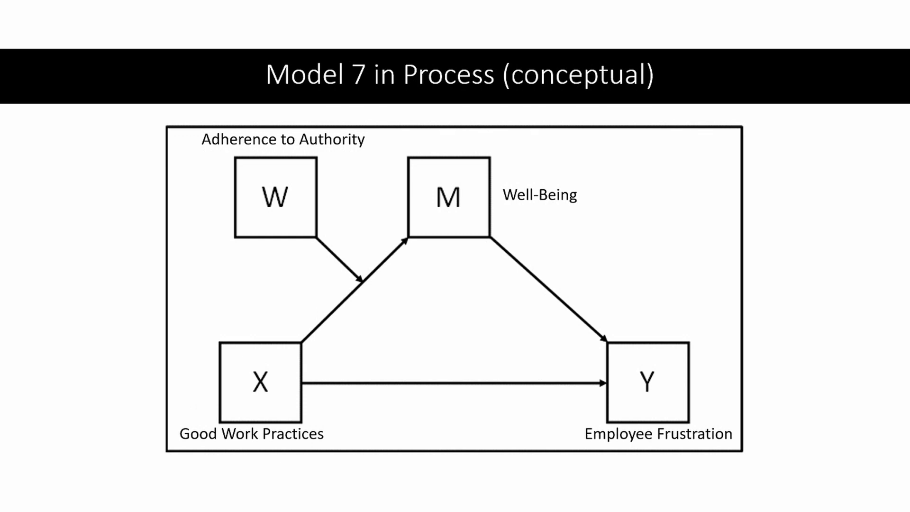
# Return to the SPSS output and examine the model number and the Y, X, M and W variable assignments
pyautogui.hotkey('alt', 'Tab')
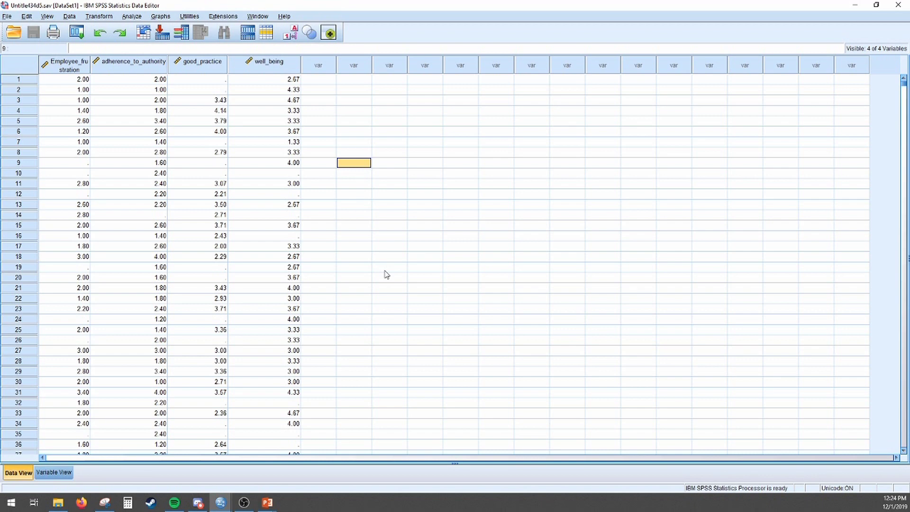
pyautogui.moveTo(220, 502)
pyautogui.click(203, 471)
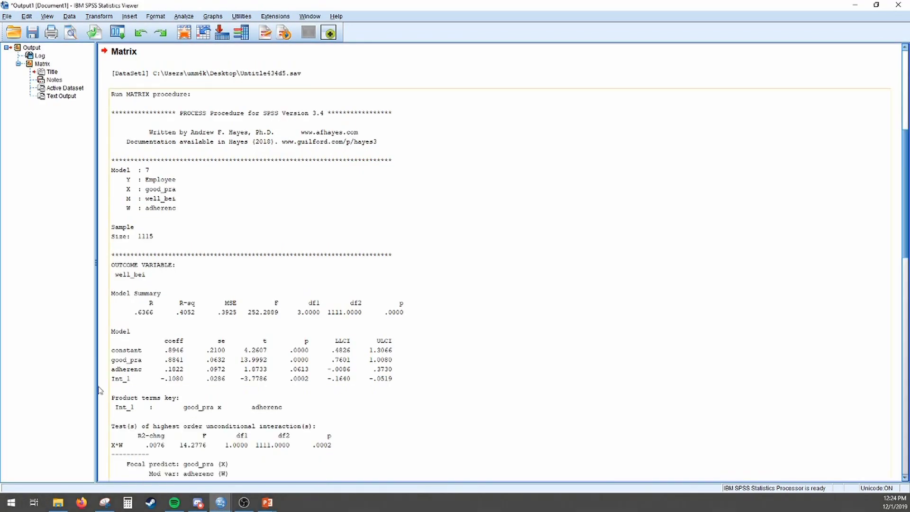
pyautogui.scroll(-3, 472, 292)
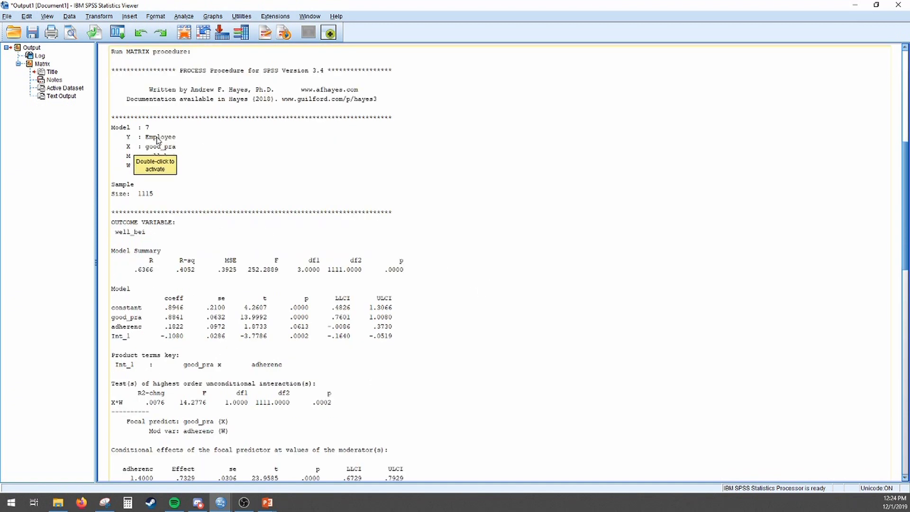
pyautogui.click(202, 143)
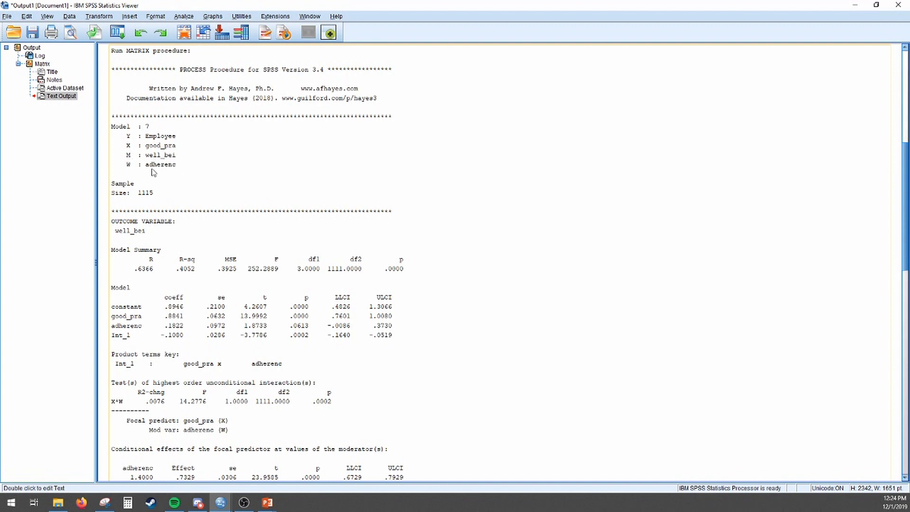
# Examine the well_bei outcome section: model summary, coefficients, the good_pra x adherenc interaction and the conditional effects at the moderator values
pyautogui.scroll(-2, 178, 183)
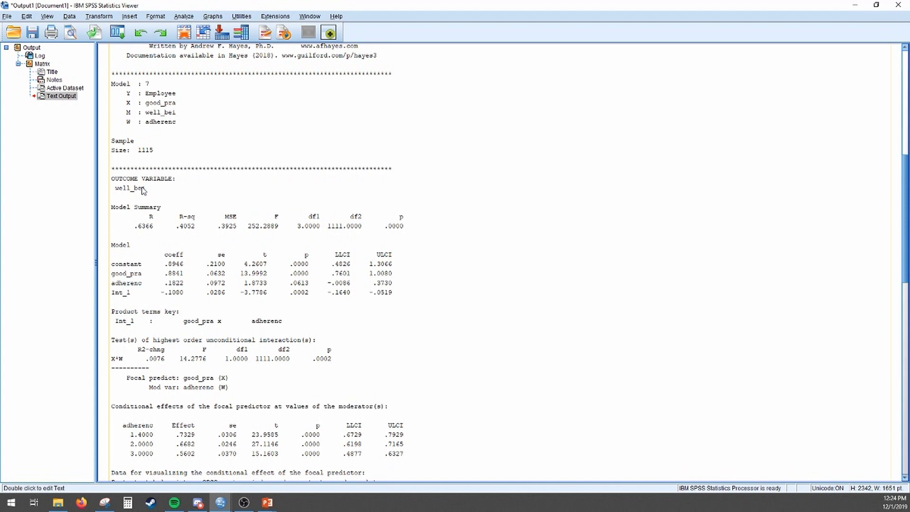
pyautogui.click(35, 208)
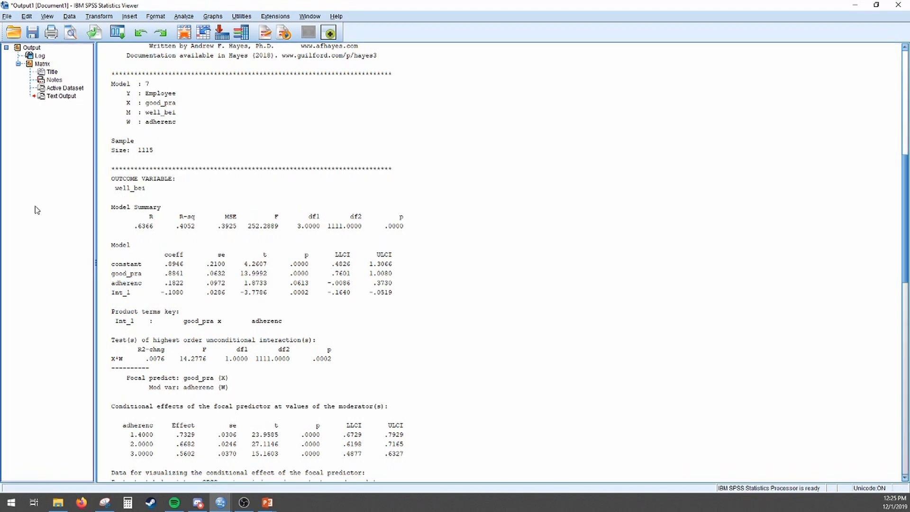
pyautogui.click(141, 201)
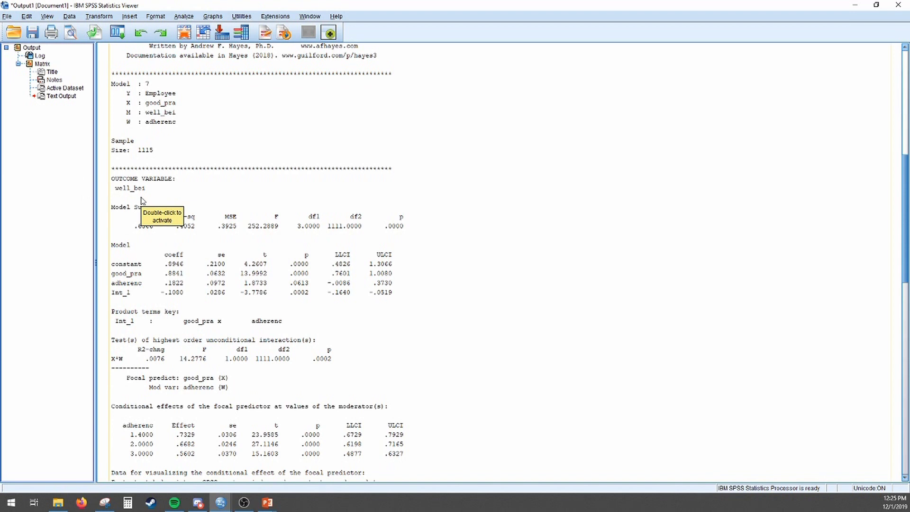
pyautogui.click(145, 282)
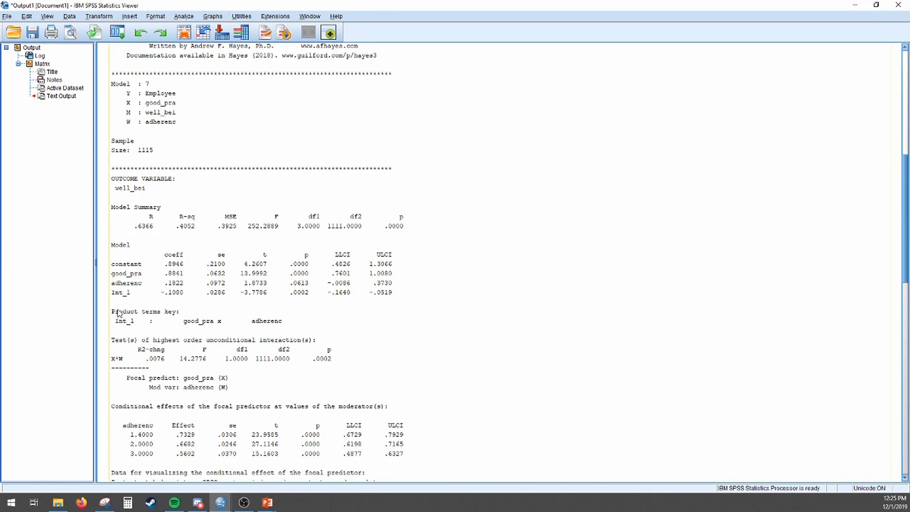
pyautogui.scroll(-3, 119, 313)
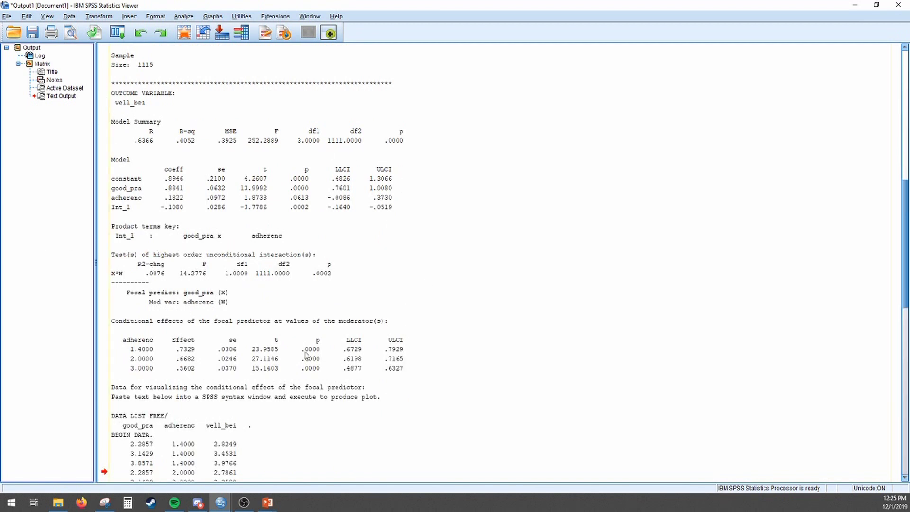
# Switch to PowerPoint, exit the slide show and compare the conceptual Model 7 diagram side by side with the SPSS output
pyautogui.click(269, 504)
pyautogui.click(247, 477)
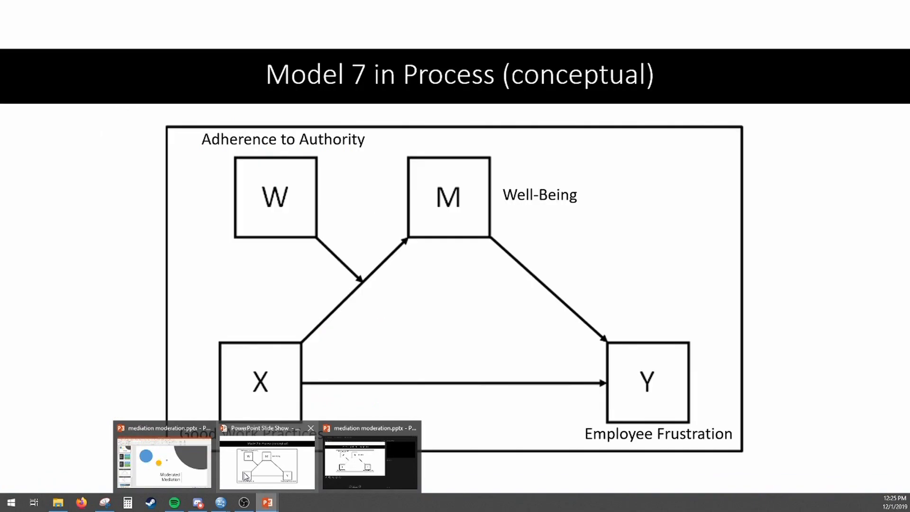
pyautogui.press('Escape')
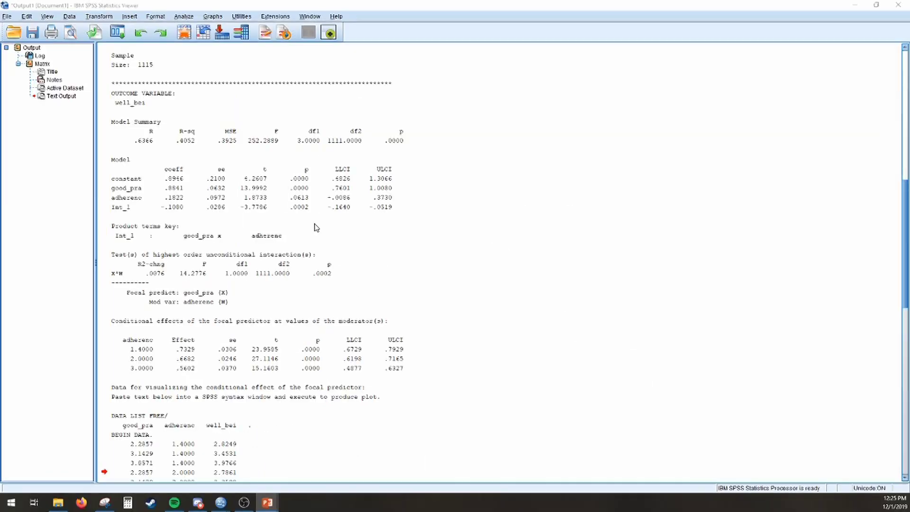
pyautogui.moveTo(102, 125); pyautogui.dragTo(635, 22)
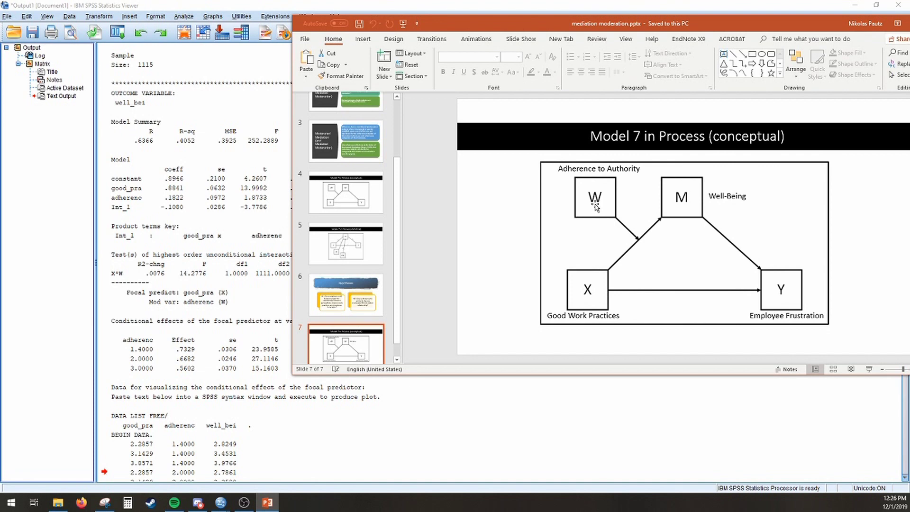
pyautogui.moveTo(535, 23); pyautogui.dragTo(594, 21)
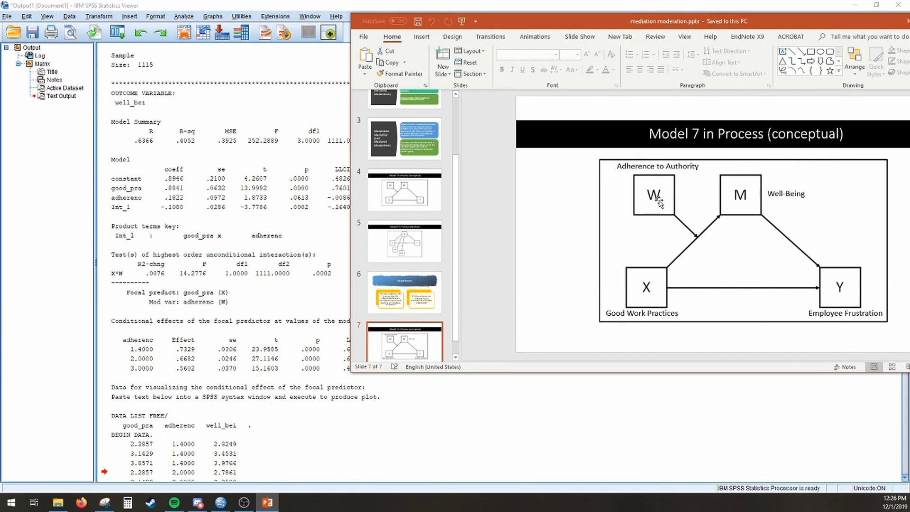
pyautogui.moveTo(545, 17); pyautogui.dragTo(615, 27)
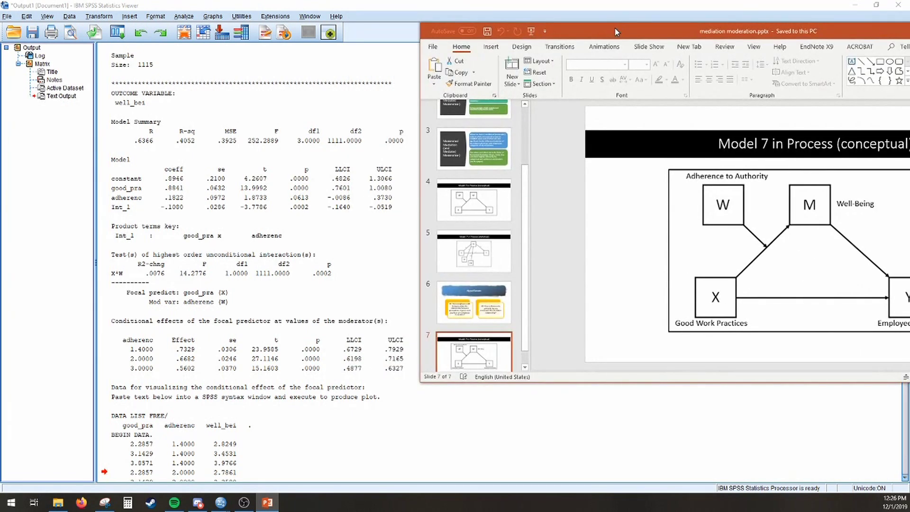
pyautogui.moveTo(614, 27); pyautogui.dragTo(2, 91)
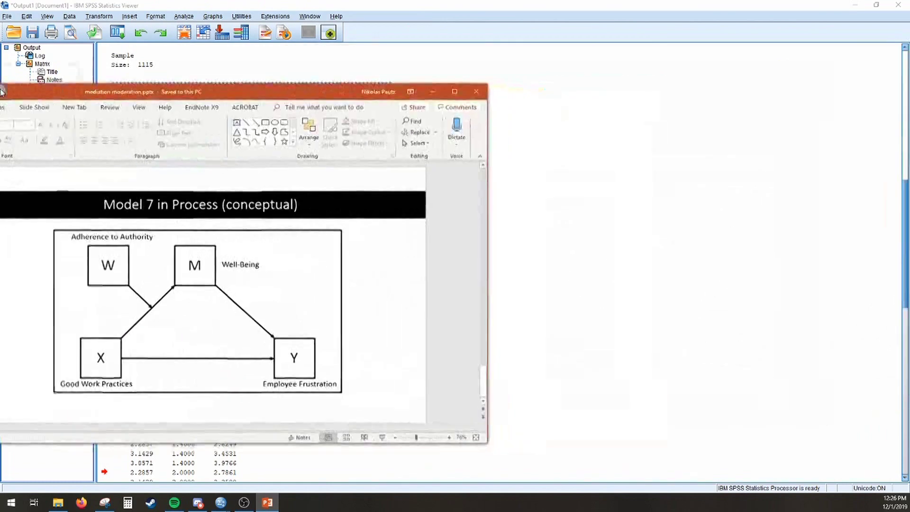
# In the SPSS text output, copy the plot code from DATA LIST FREE through the GRAPH/SCATTERPLOT command
pyautogui.click(385, 306)
pyautogui.scroll(3, 385, 306)
pyautogui.scroll(-5, 384, 306)
pyautogui.doubleClick(384, 304)
pyautogui.hotkey('ctrl', 'End')
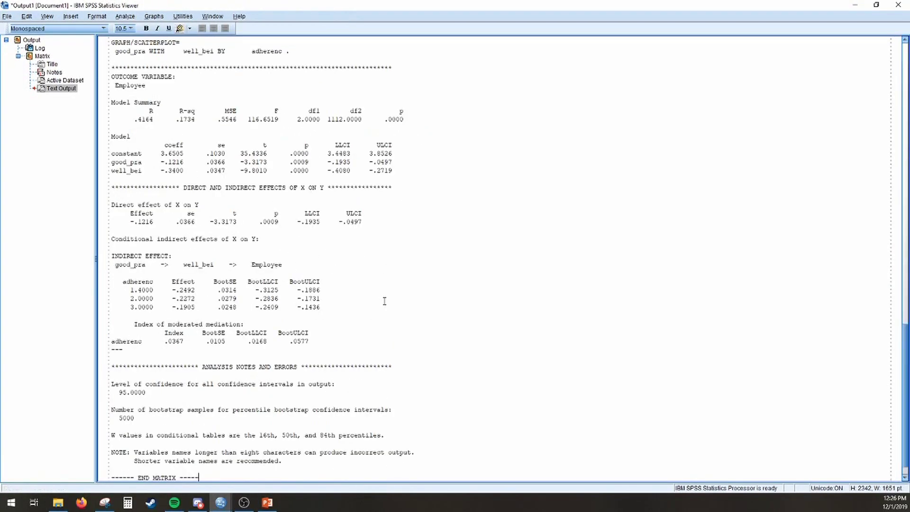
pyautogui.scroll(1, 389, 302)
pyautogui.scroll(-2, 389, 302)
pyautogui.scroll(5, 390, 302)
pyautogui.scroll(6, 391, 302)
pyautogui.moveTo(306, 287); pyautogui.dragTo(78, 169)
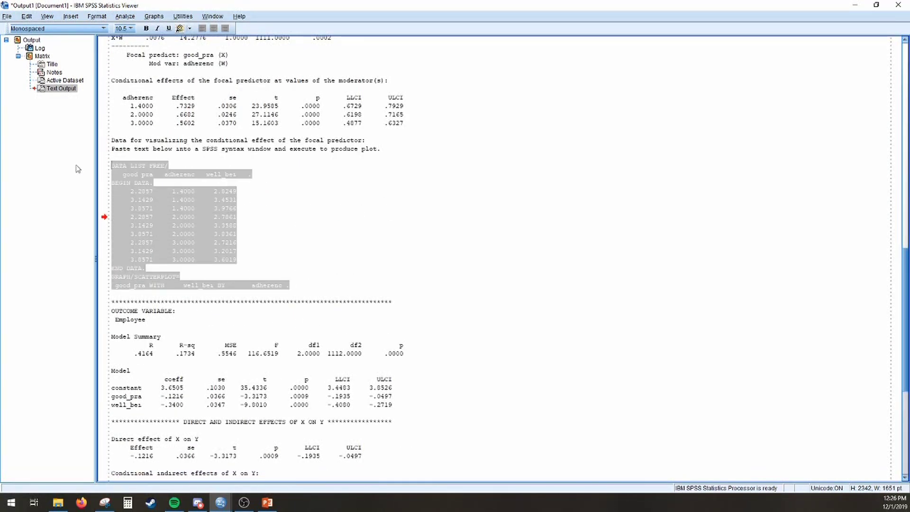
pyautogui.click(200, 212)
pyautogui.moveTo(290, 286); pyautogui.dragTo(102, 170)
pyautogui.hotkey('ctrl', 'c')
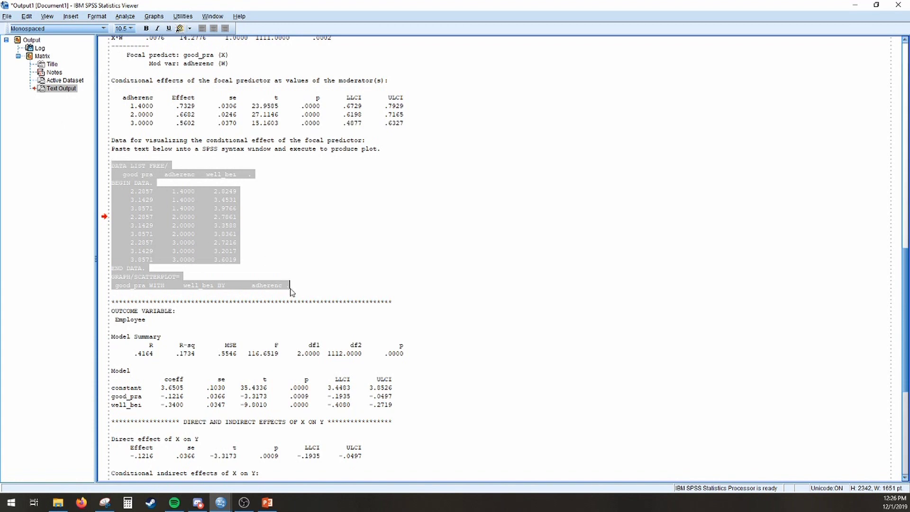
# Create a new syntax file and paste the copied scatterplot code into it
pyautogui.click(7, 16)
pyautogui.moveTo(29, 28)
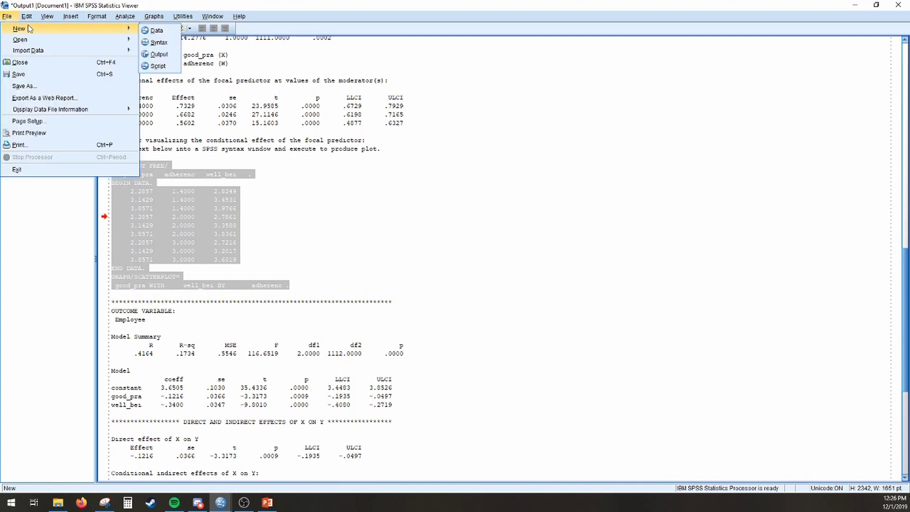
pyautogui.click(154, 43)
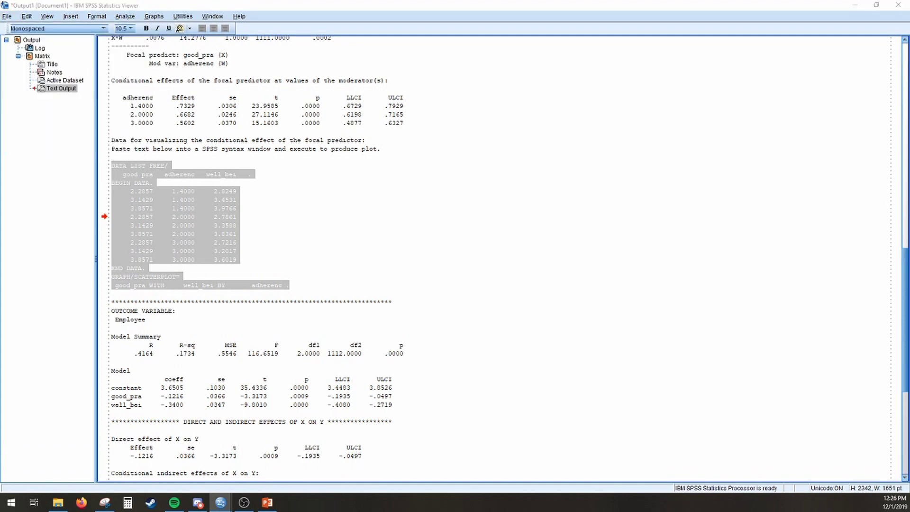
pyautogui.hotkey('ctrl', 'v')
# Select the entire pasted syntax and run it to plot good_pra with well_bei by adherenc
pyautogui.click(467, 190)
pyautogui.hotkey('ctrl', 'shift', 'Home')
pyautogui.click(503, 195)
pyautogui.hotkey('ctrl', 'shift', 'Home')
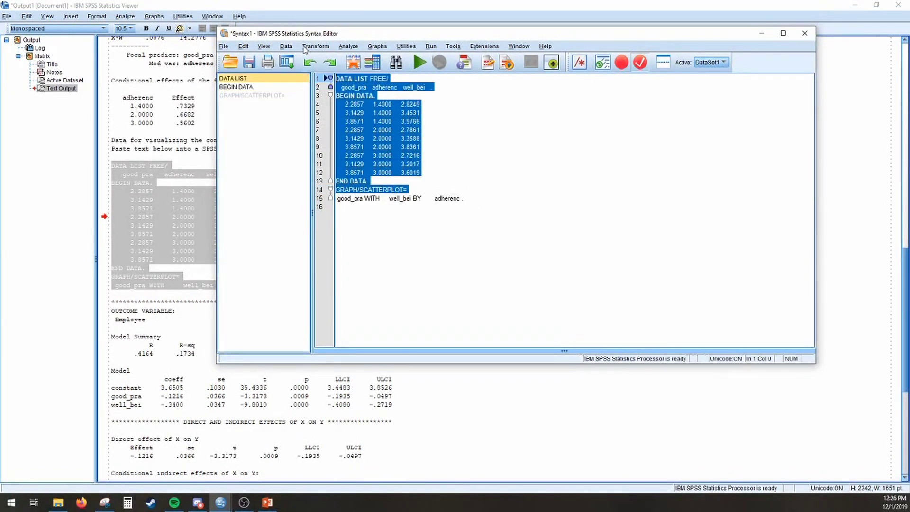
pyautogui.click(470, 203)
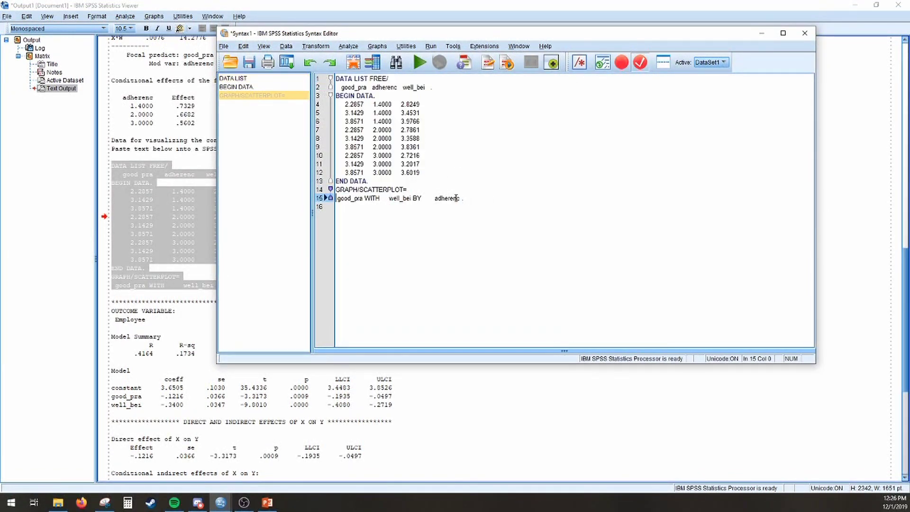
pyautogui.click(472, 203)
pyautogui.hotkey('ctrl', 'a')
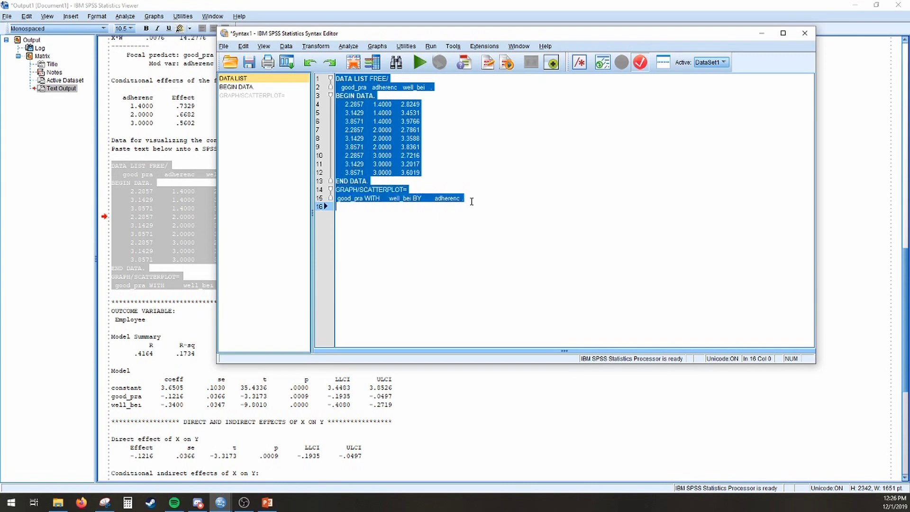
pyautogui.click(420, 62)
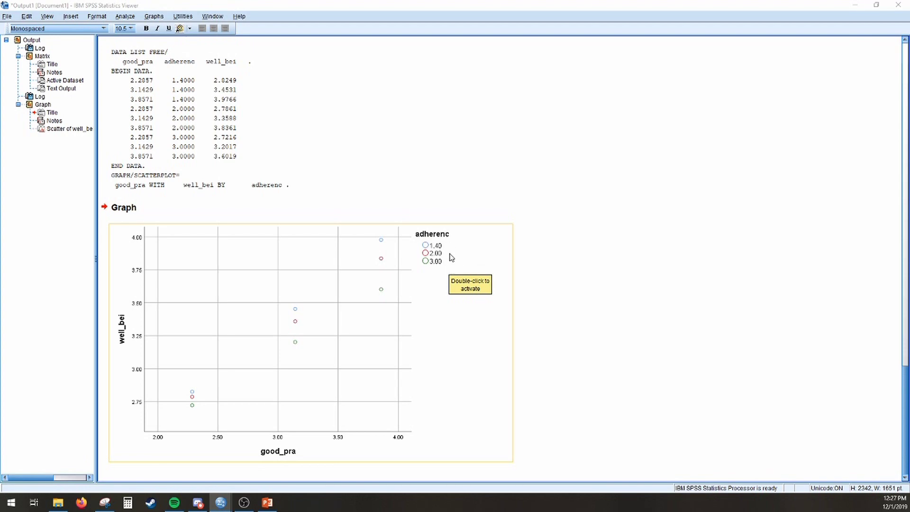
# Open the scatterplot for editing, add interpolation lines for the adherenc groups and close the chart editor
pyautogui.doubleClick(437, 300)
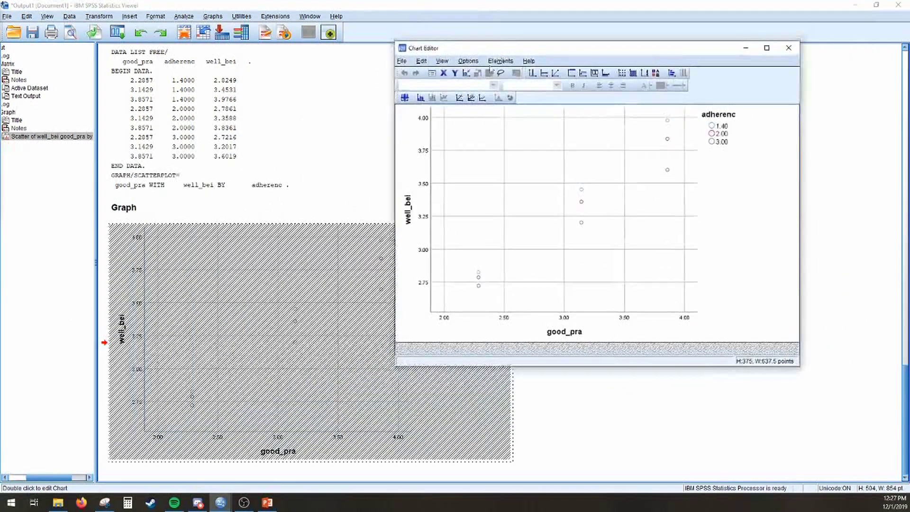
pyautogui.click(502, 62)
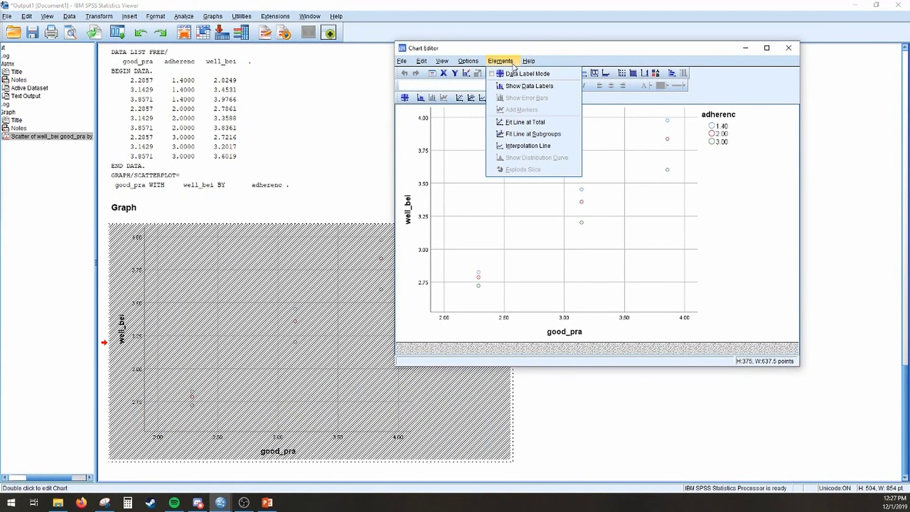
pyautogui.click(518, 150)
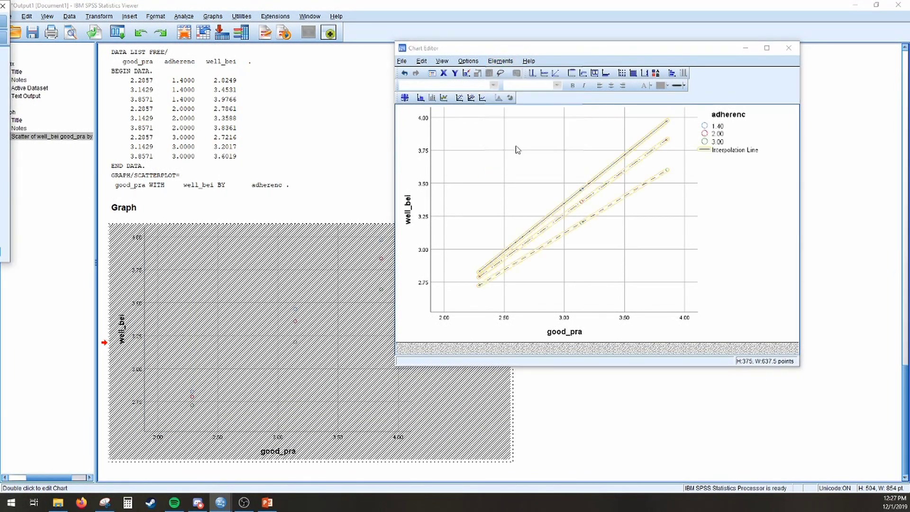
pyautogui.click(705, 213)
pyautogui.click(789, 57)
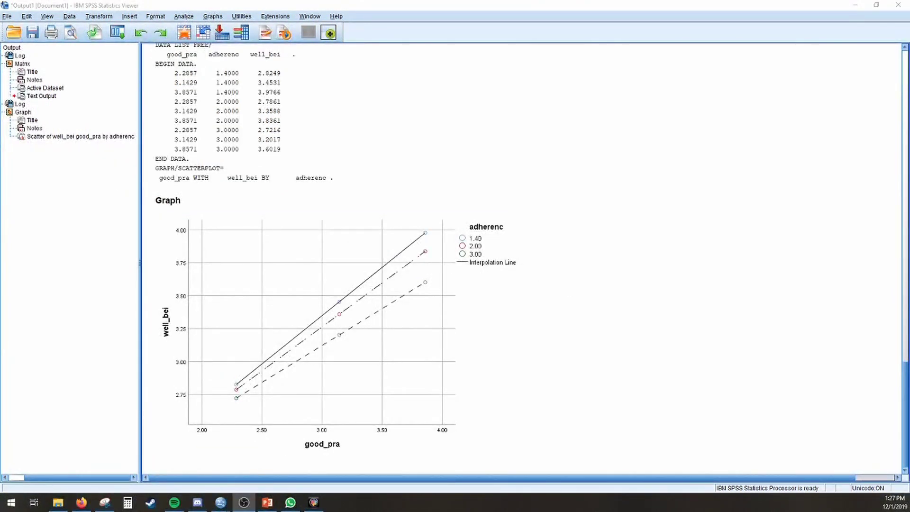
# Examine the Employee outcome model's coefficients and the direct effect of X on Y in the PROCESS output
pyautogui.click(542, 355)
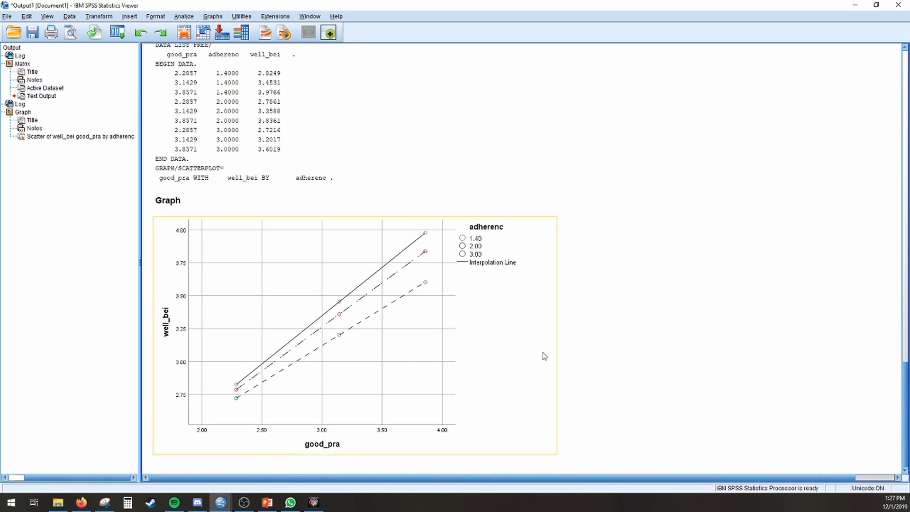
pyautogui.scroll(5, 542, 351)
pyautogui.scroll(15, 543, 353)
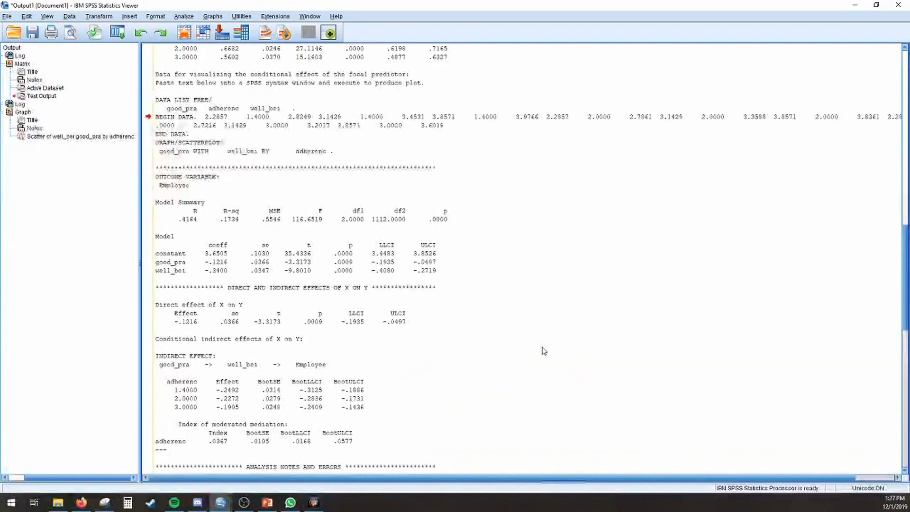
pyautogui.scroll(5, 544, 351)
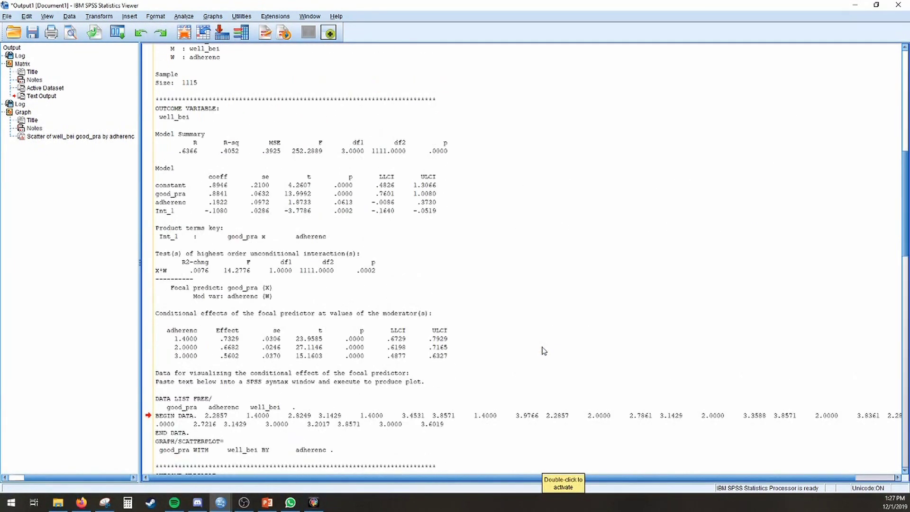
pyautogui.scroll(-15, 544, 351)
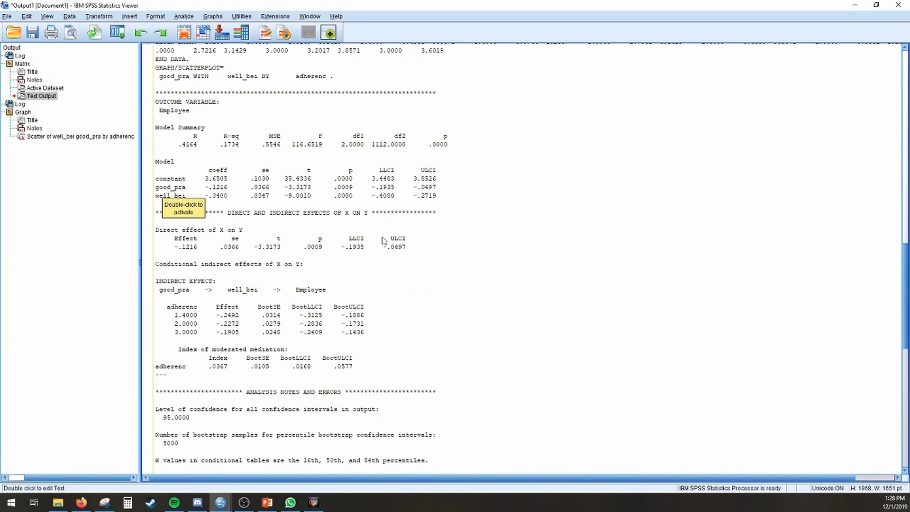
pyautogui.click(170, 218)
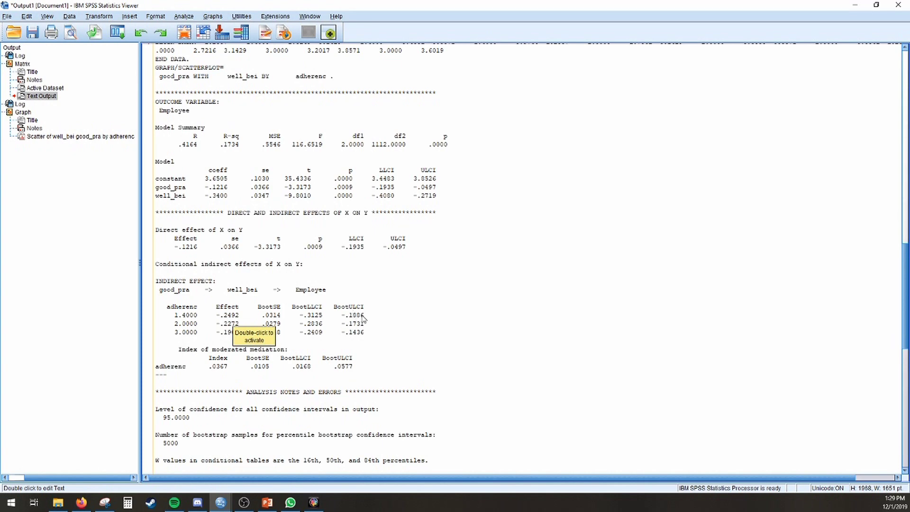
# Examine the conditional indirect effects at each adherenc level and the index of moderated mediation with its bootstrap confidence interval
pyautogui.scroll(10, 443, 365)
pyautogui.scroll(-5, 443, 366)
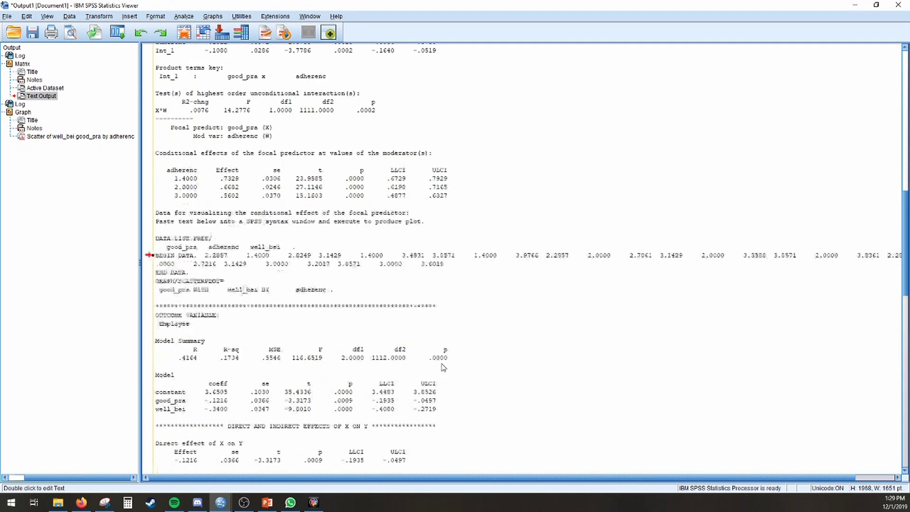
pyautogui.scroll(-3, 386, 307)
pyautogui.scroll(-5, 369, 335)
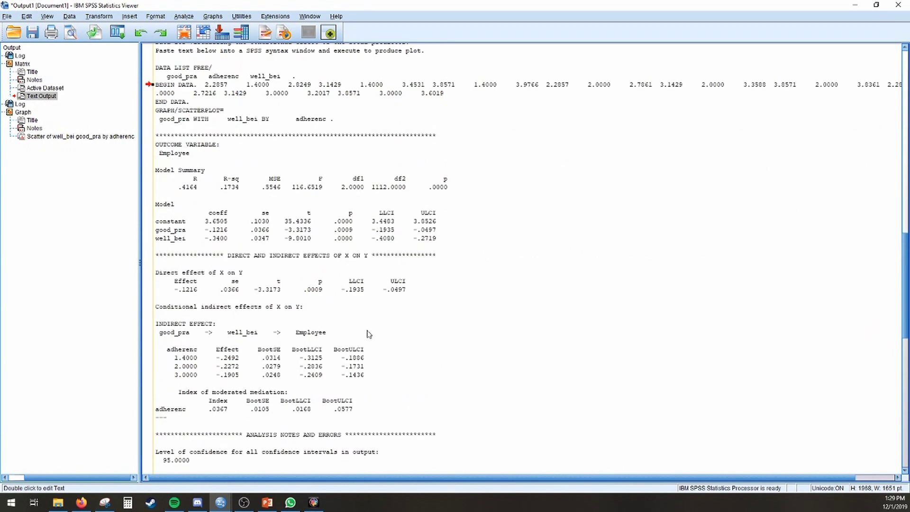
pyautogui.scroll(-2, 320, 360)
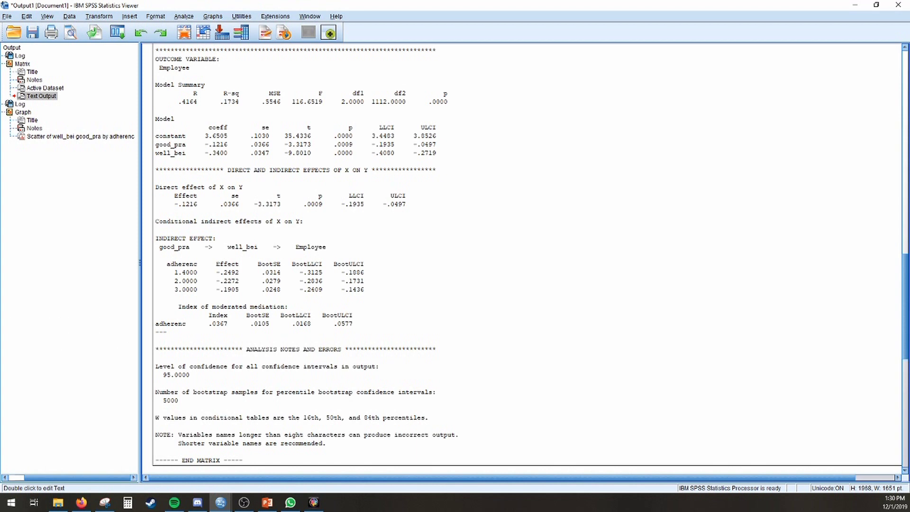
pyautogui.click(67, 322)
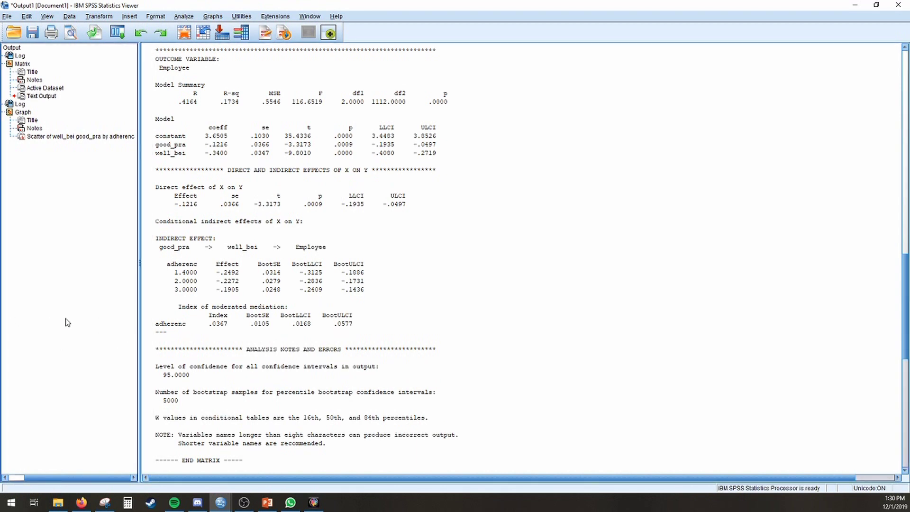